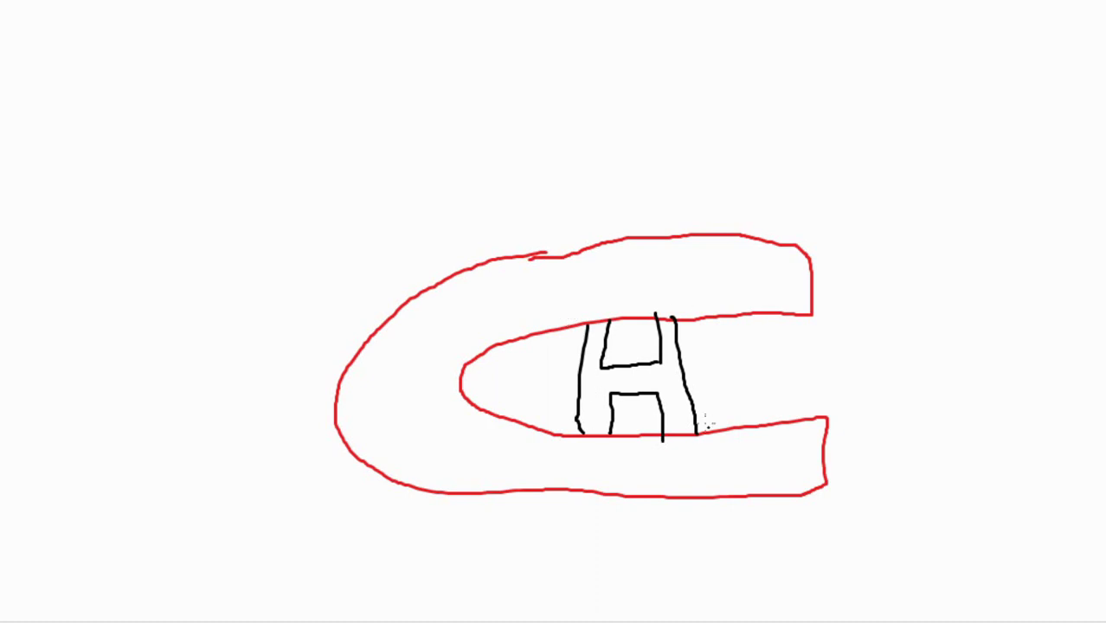
Undo the black H strokes drawn inside the red C outline.
key("ctrl+z")
key("ctrl+z")
key("ctrl+z")
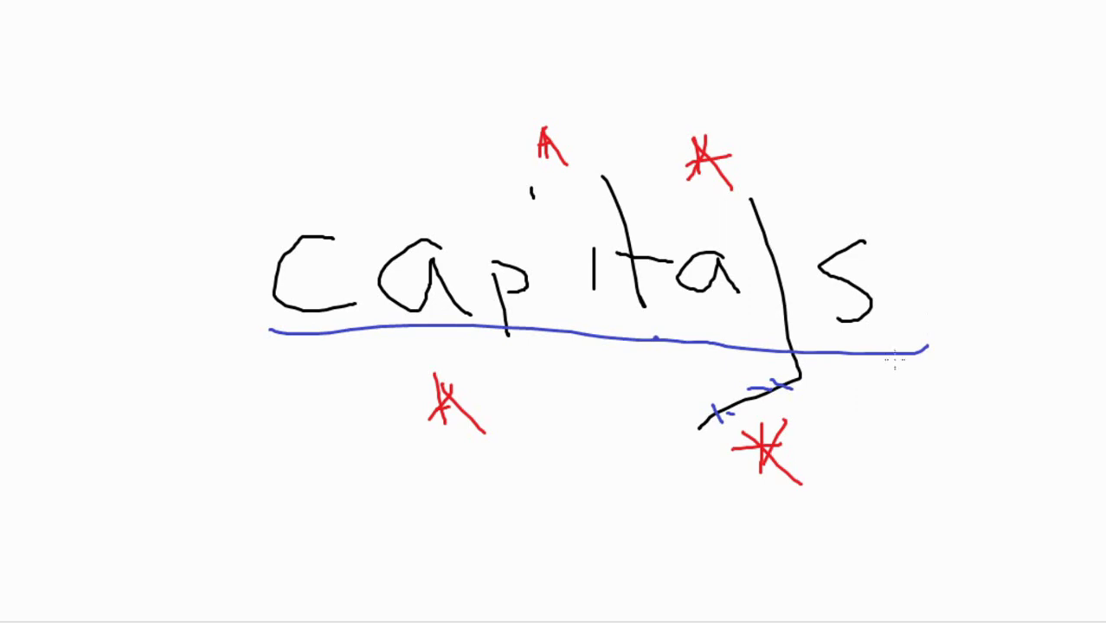
Undo the latest Capitals strokes and scribble a small black blob at the oval's centre.
key("ctrl+z")
key("ctrl+z")
key("ctrl+z")
key("ctrl+z")
key("ctrl+z")
key("ctrl+z")
key("ctrl+z")
key("ctrl+z")
key("ctrl+z")
key("ctrl+z")
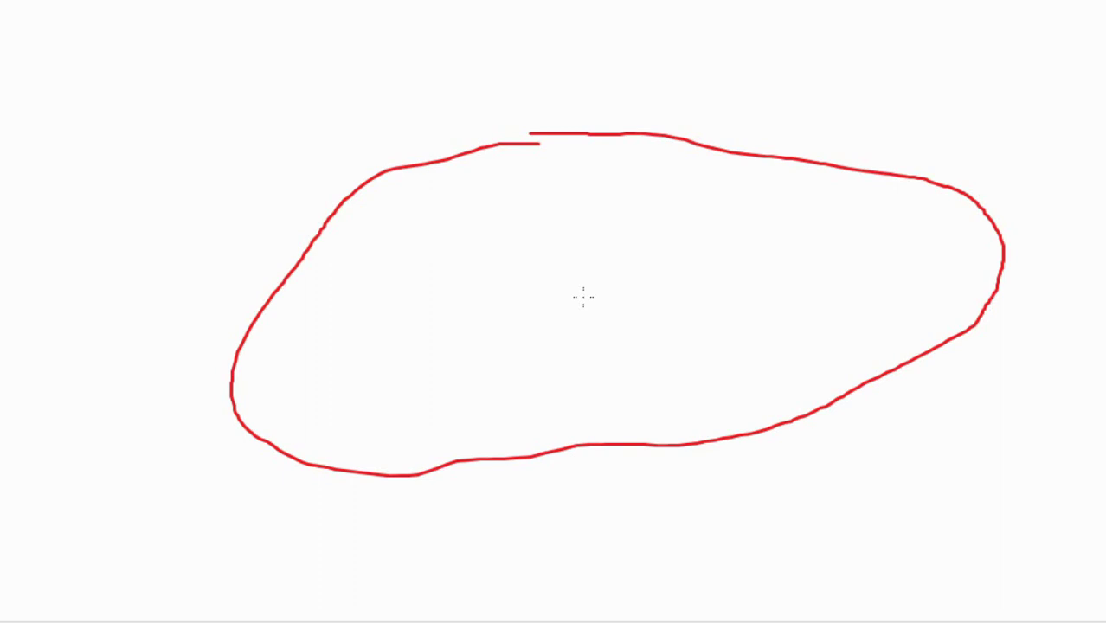
left_click_drag(583, 298, 641, 277)
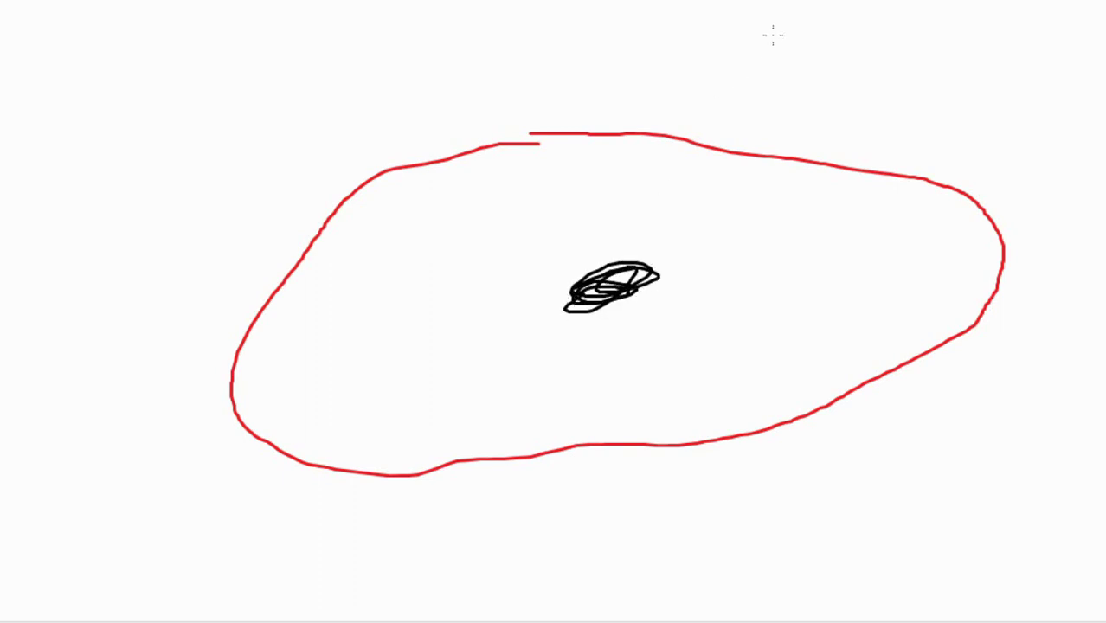